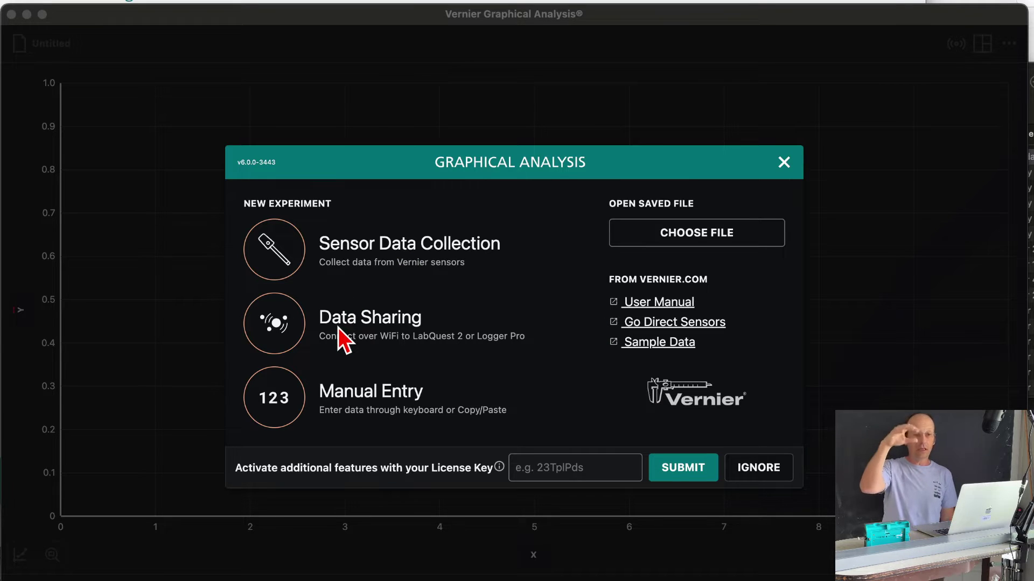
Bring the Vernier Graphical Analysis window and its start dialog to the front.
left_click_drag(584, 18, 652, 14)
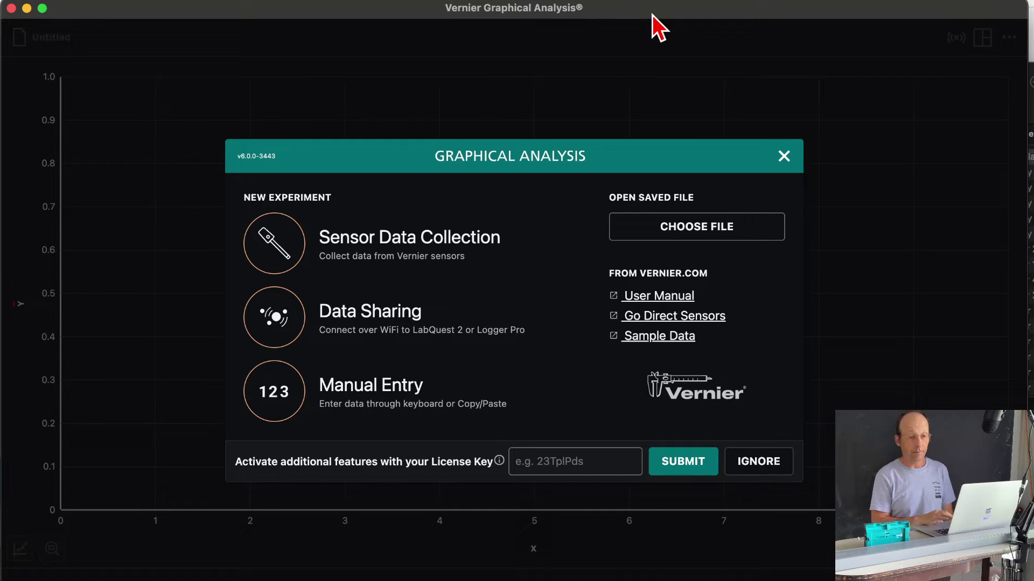
Choose Sensor Data Collection, proximity-connect the GDX-CART-G cart, and show its Position channel.
left_click(365, 254)
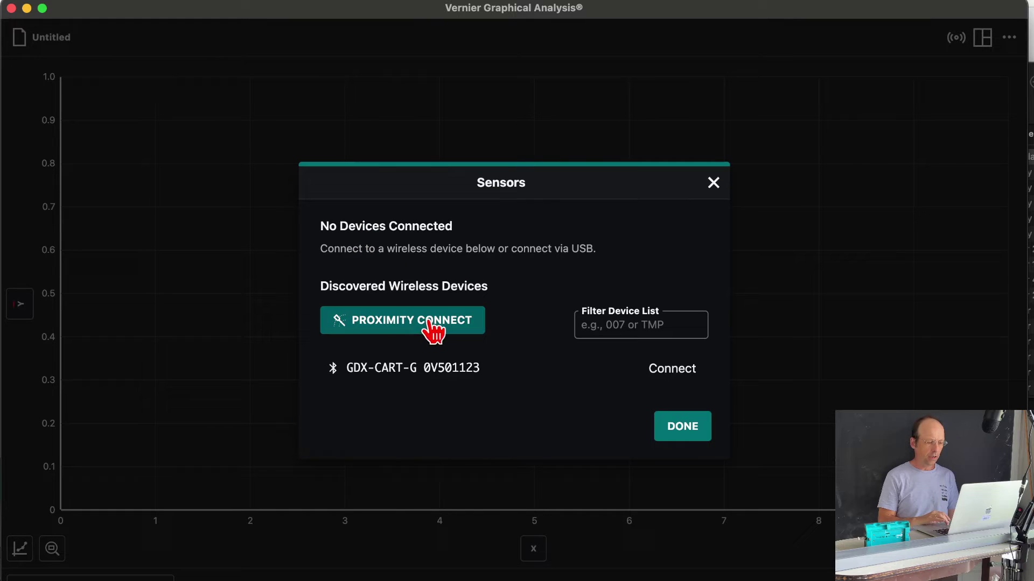
left_click(449, 339)
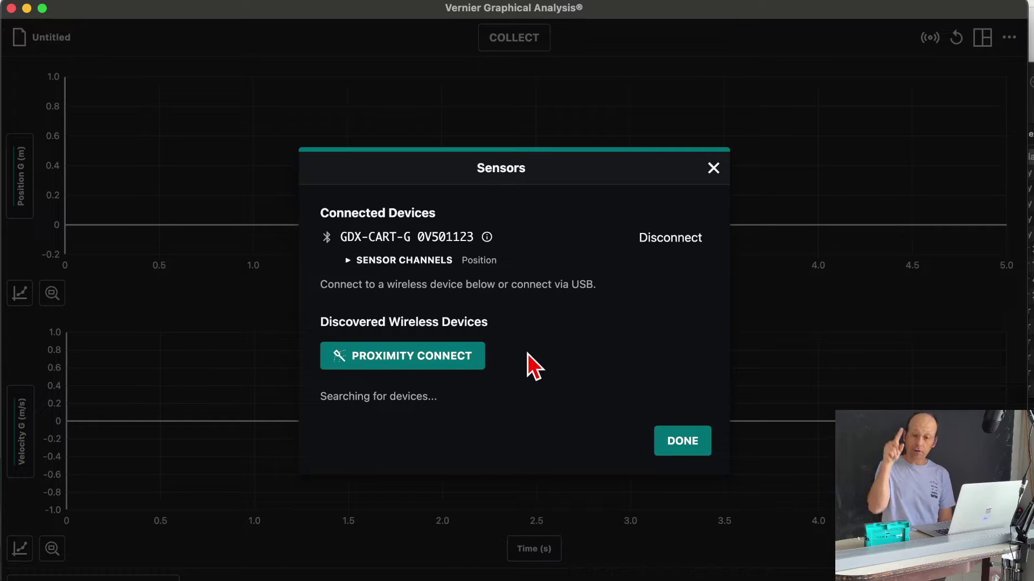
left_click(345, 271)
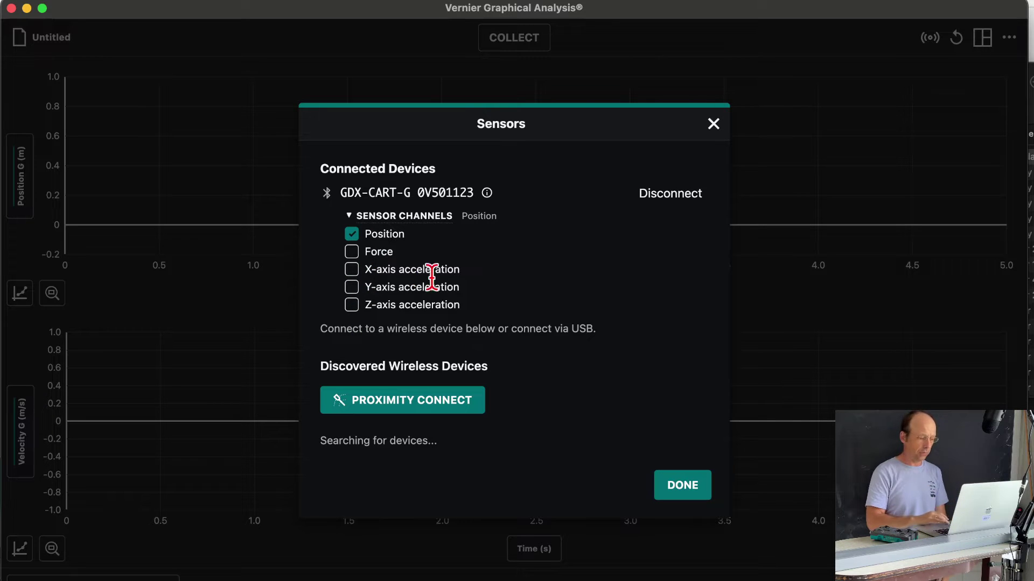
Finish connecting and record a 5-second run of the cart moving up and down the track.
left_click(691, 489)
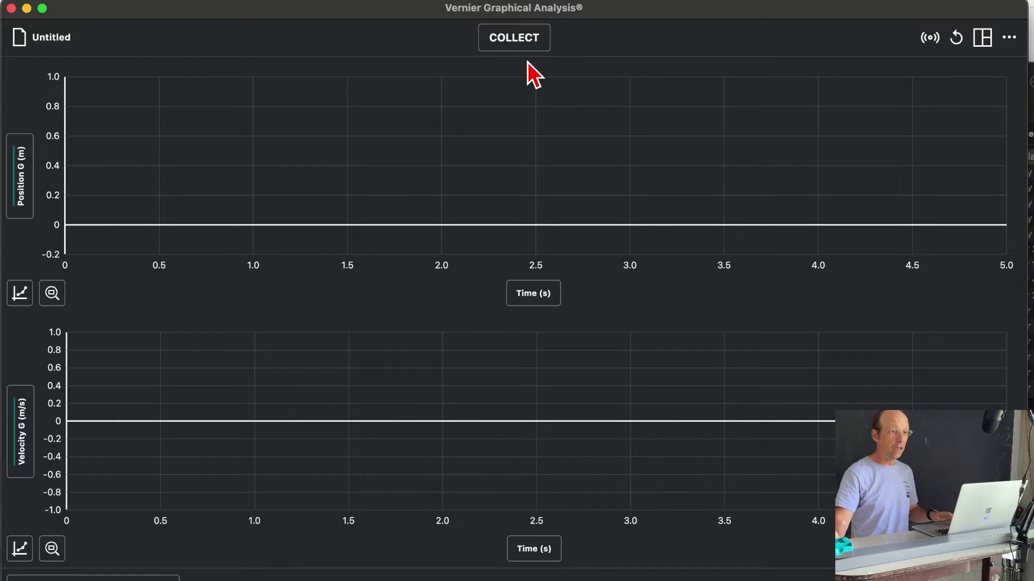
left_click(520, 41)
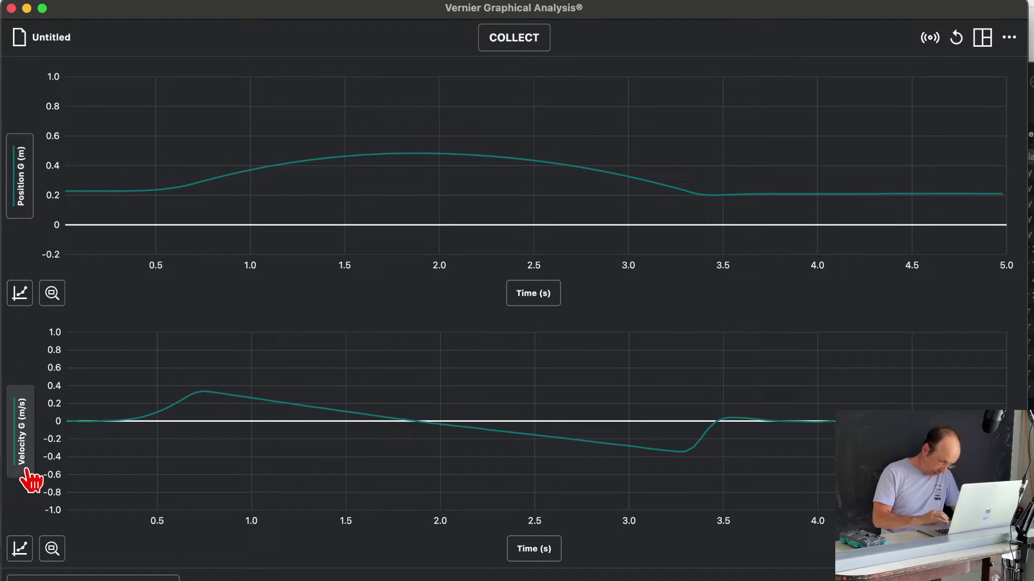
Select the 0.74–3.10 s span of the run to bring up its analysis menu.
left_click(983, 39)
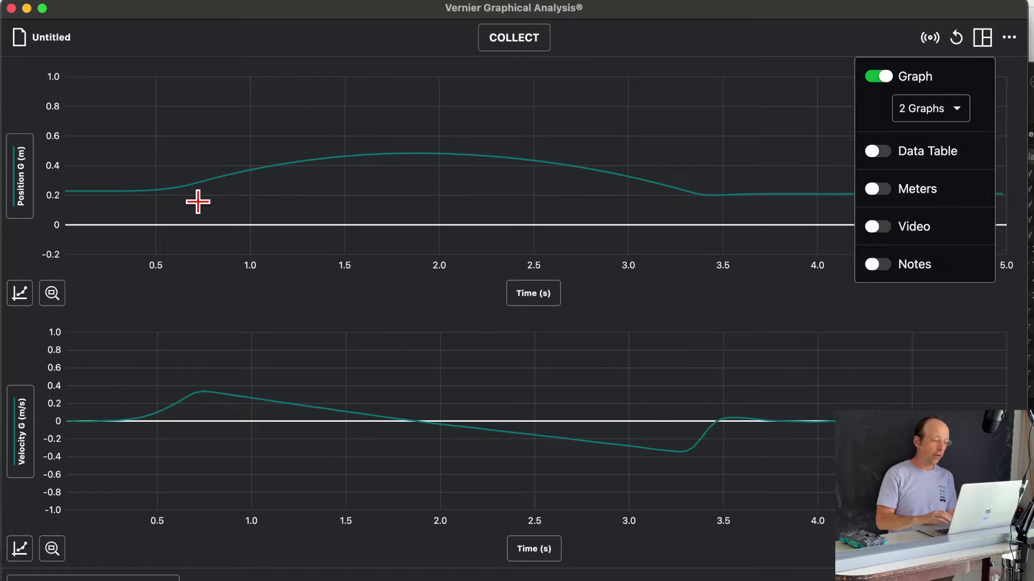
mouse_move(197, 202)
left_mouse_down()
mouse_move(264, 138)
mouse_move(367, 128)
left_mouse_up()
mouse_move(437, 129)
left_mouse_down()
mouse_move(529, 131)
mouse_move(530, 123)
mouse_move(644, 154)
left_mouse_up()
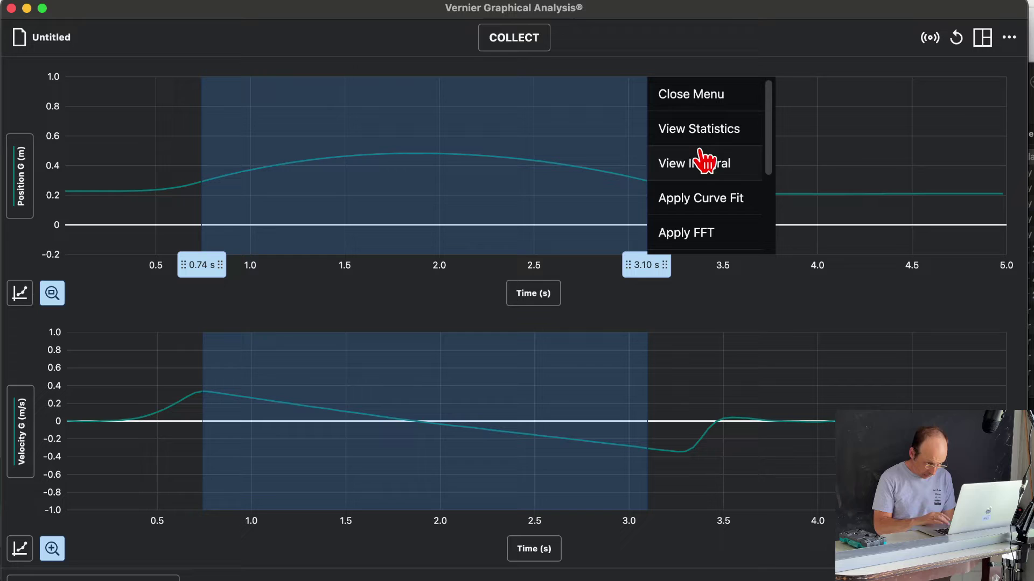
Apply a Quadratic fit to the selection, giving a = −0.1352, b = 0.5174, c = −0.01055.
left_click_drag(769, 144, 768, 178)
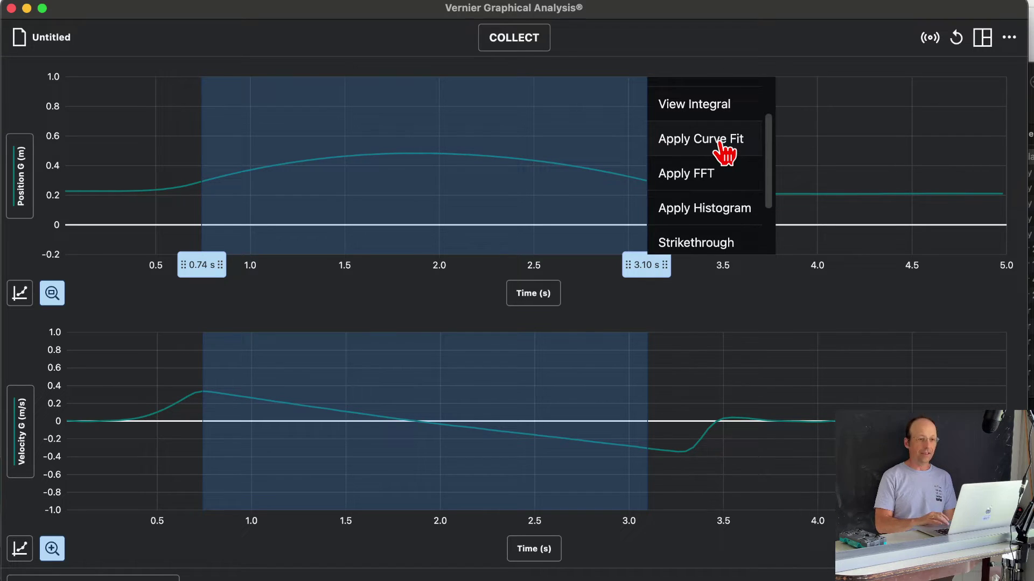
left_click(721, 153)
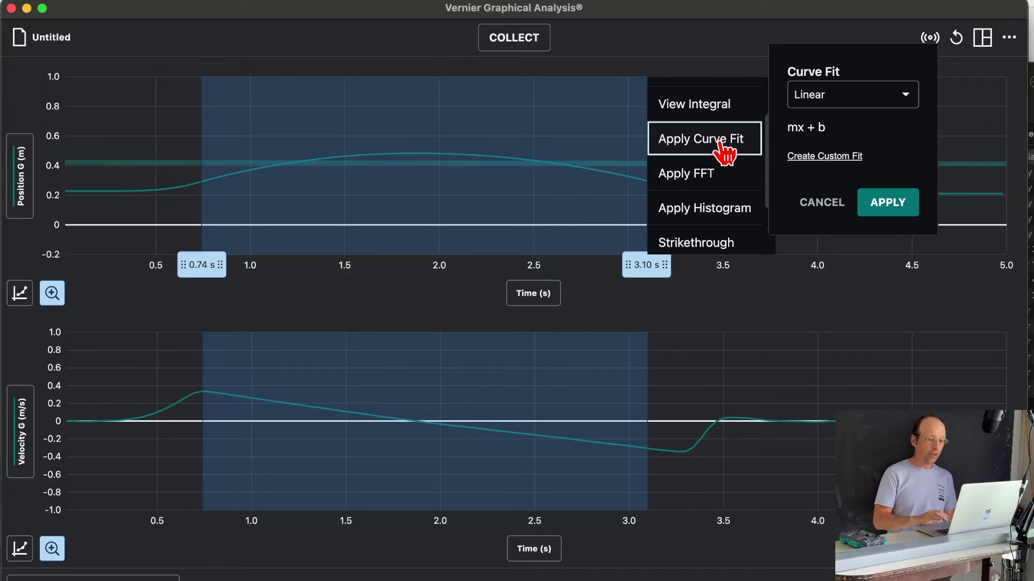
left_click(867, 101)
key("Escape")
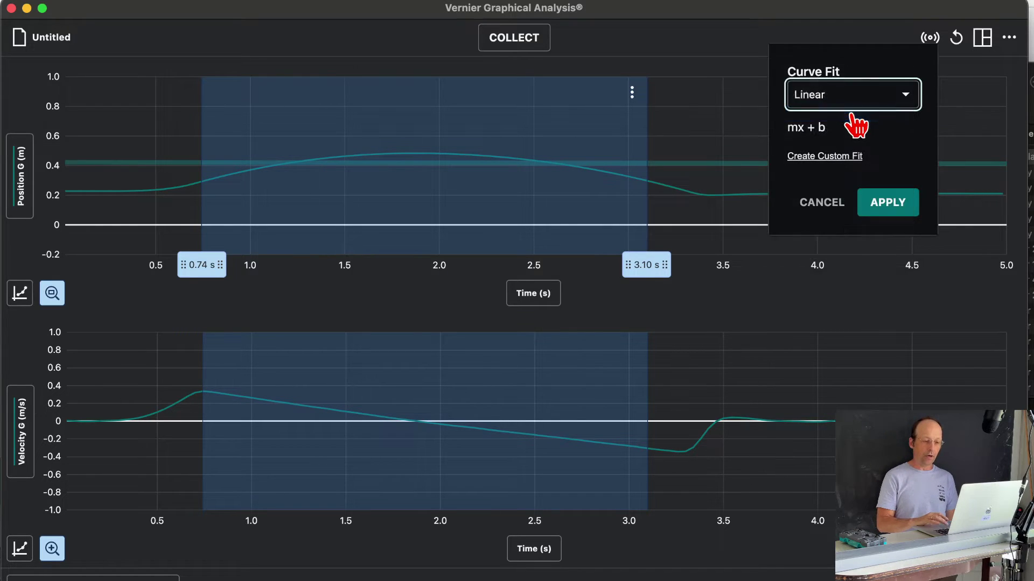
left_click(894, 210)
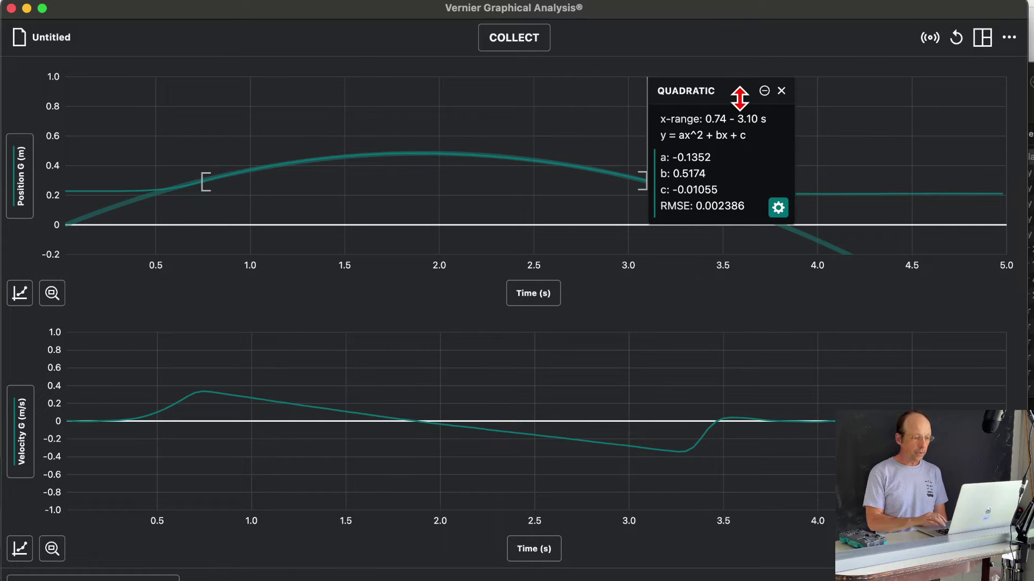
Move the quadratic fit box aside, examine position and velocity at 0.82 s, and open its fit options.
left_click_drag(733, 97, 876, 105)
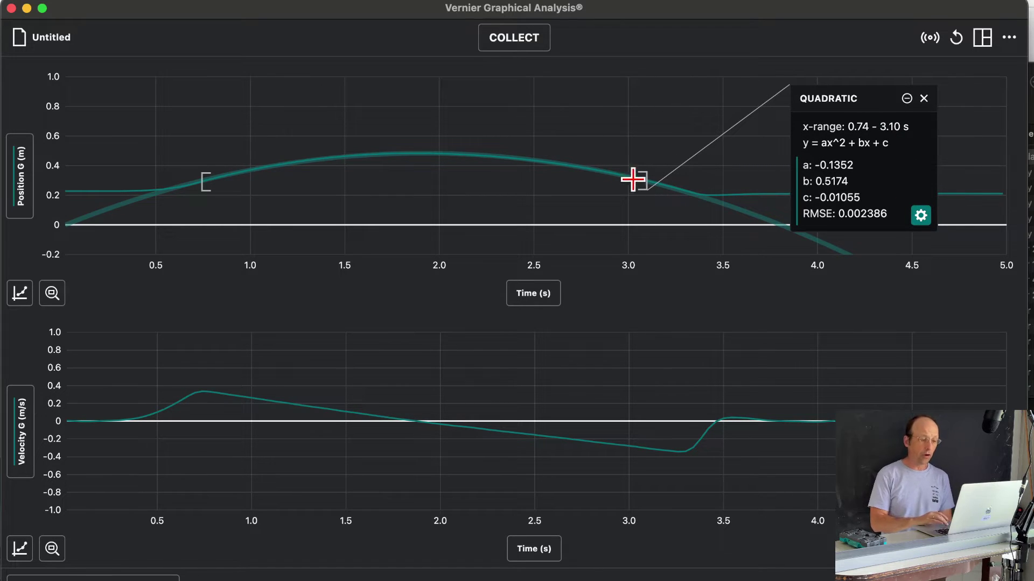
left_click_drag(646, 180, 670, 200)
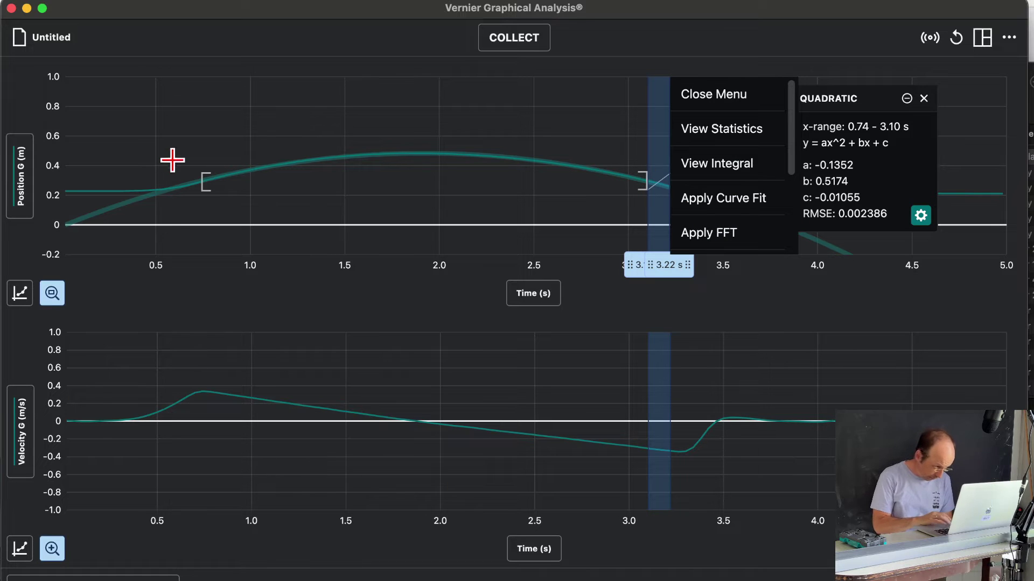
left_click(203, 182)
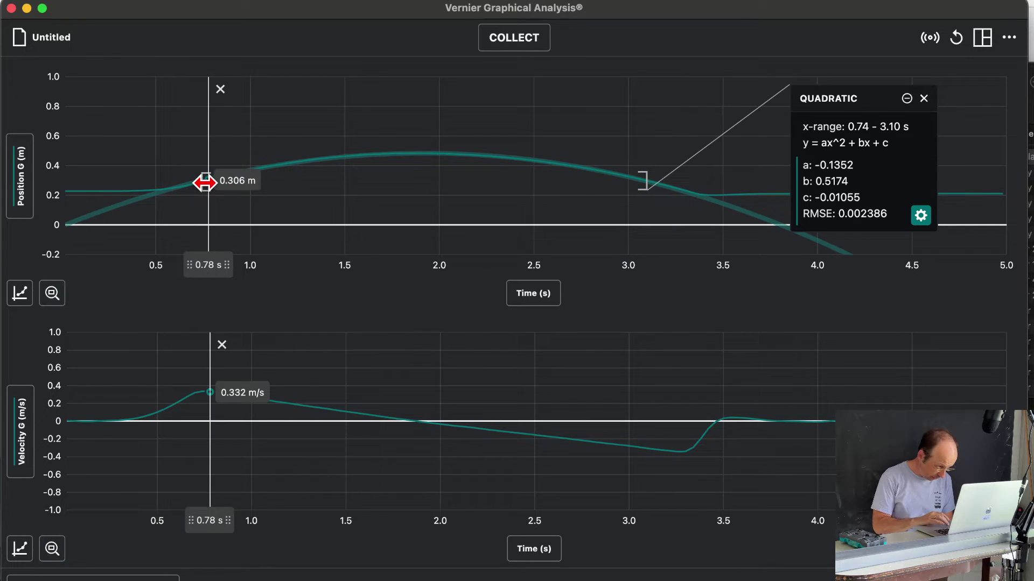
left_click_drag(203, 183, 168, 185)
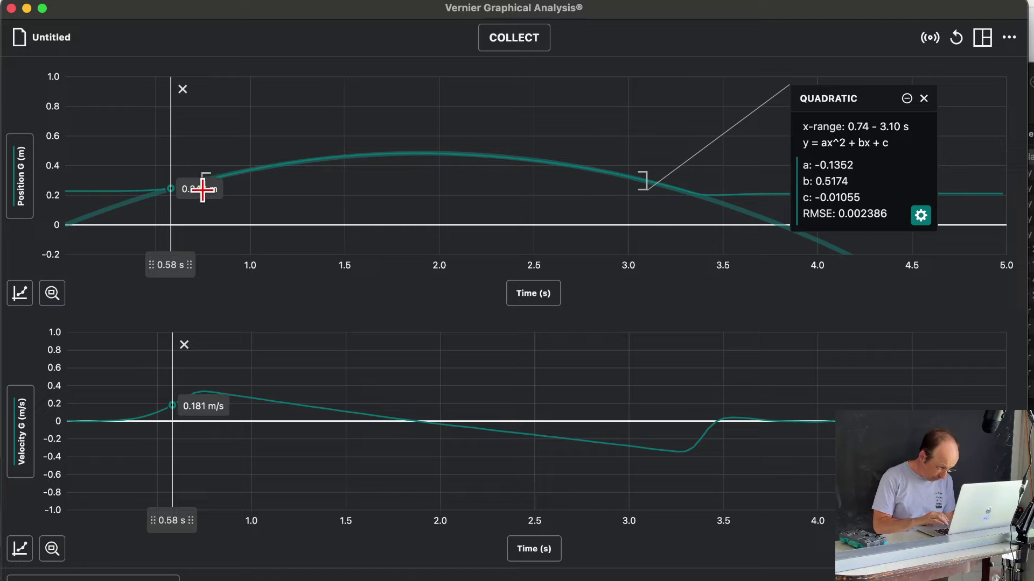
left_click(215, 174)
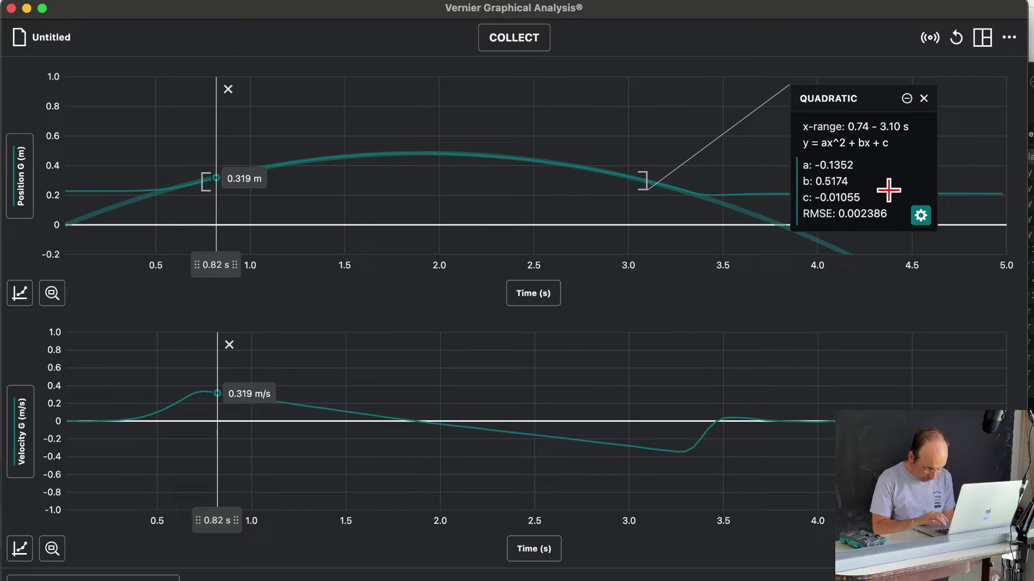
left_click(921, 216)
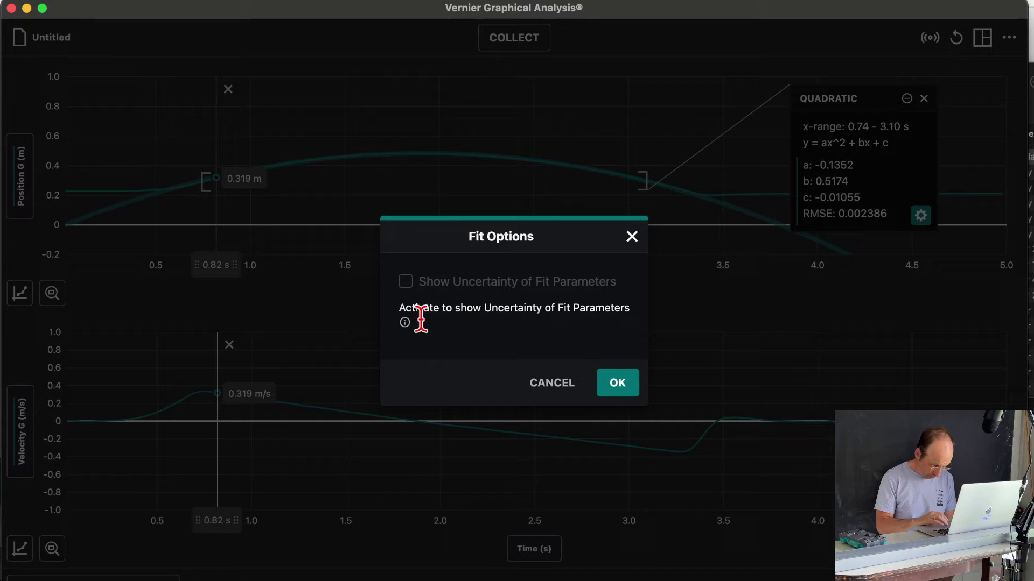
Close Fit Options without uncertainty, keeping the quadratic fit with RMSE 0.002386.
left_click(609, 383)
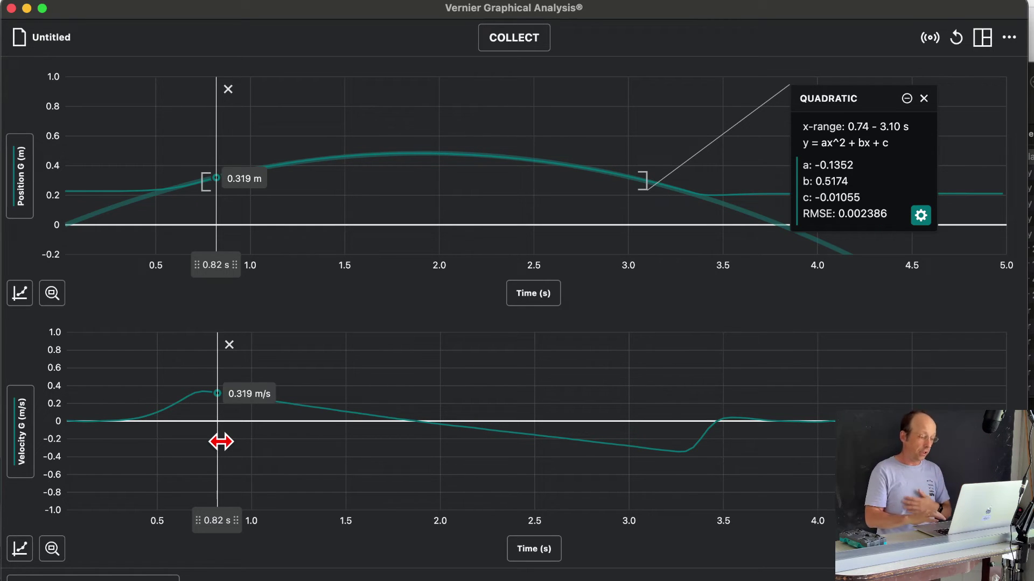
Show the layout options and expand the graph-count choice, currently 2 Graphs.
left_click(982, 38)
left_click(925, 109)
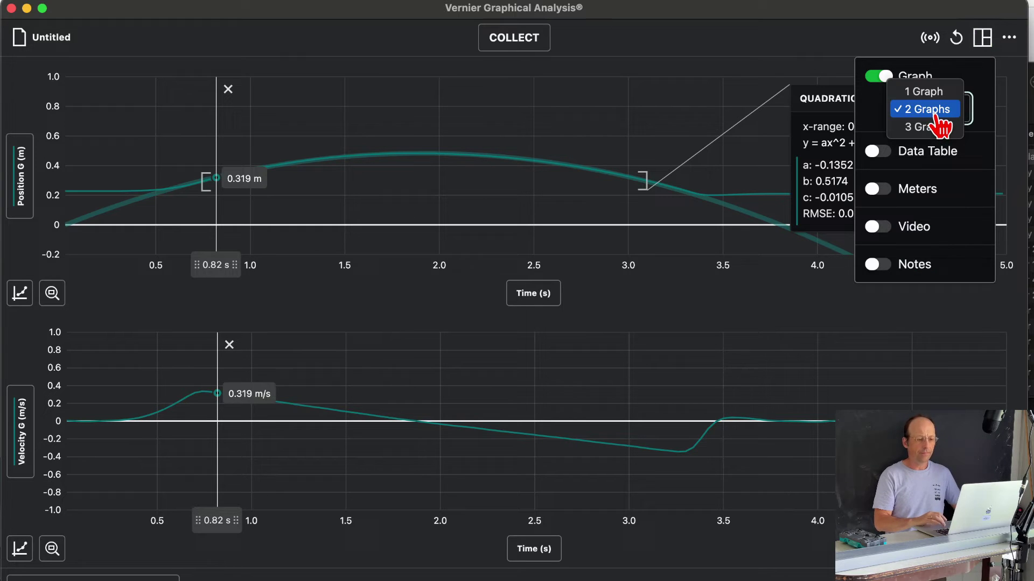
Switch to 1 Graph, plot Velocity, and remove the quadratic fit.
left_click(910, 93)
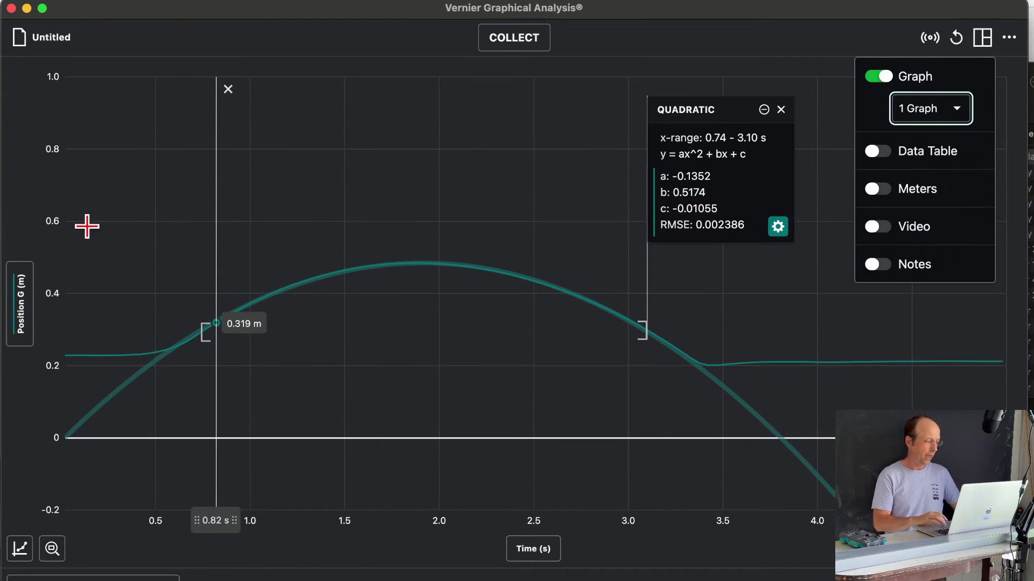
left_click(19, 296)
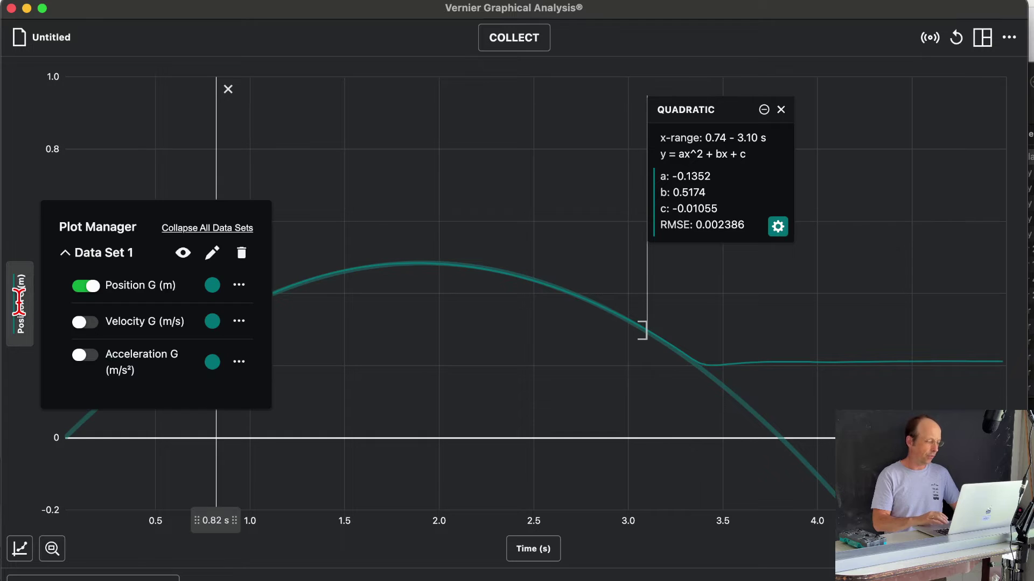
left_click(80, 323)
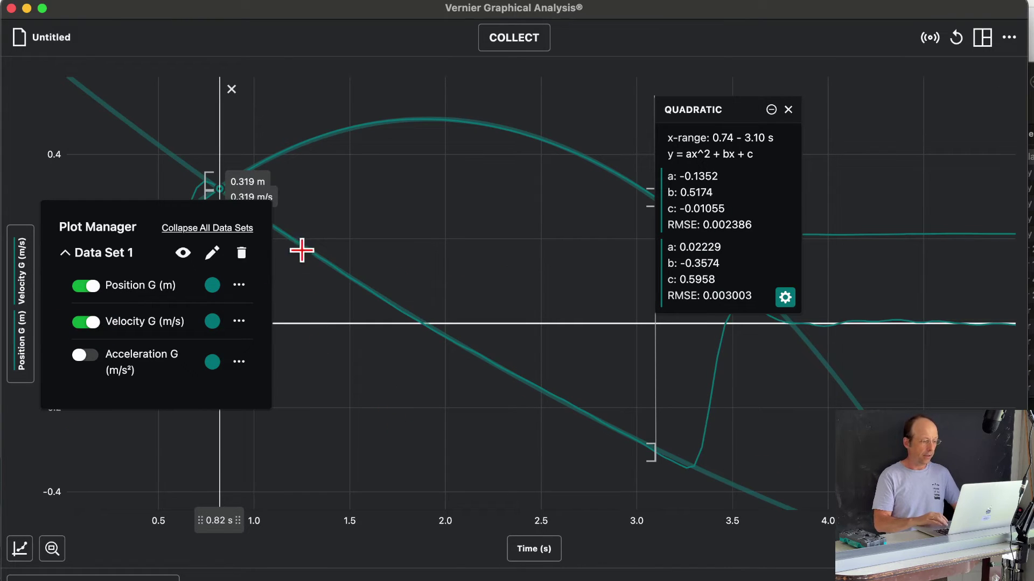
left_click(788, 110)
left_click(788, 110)
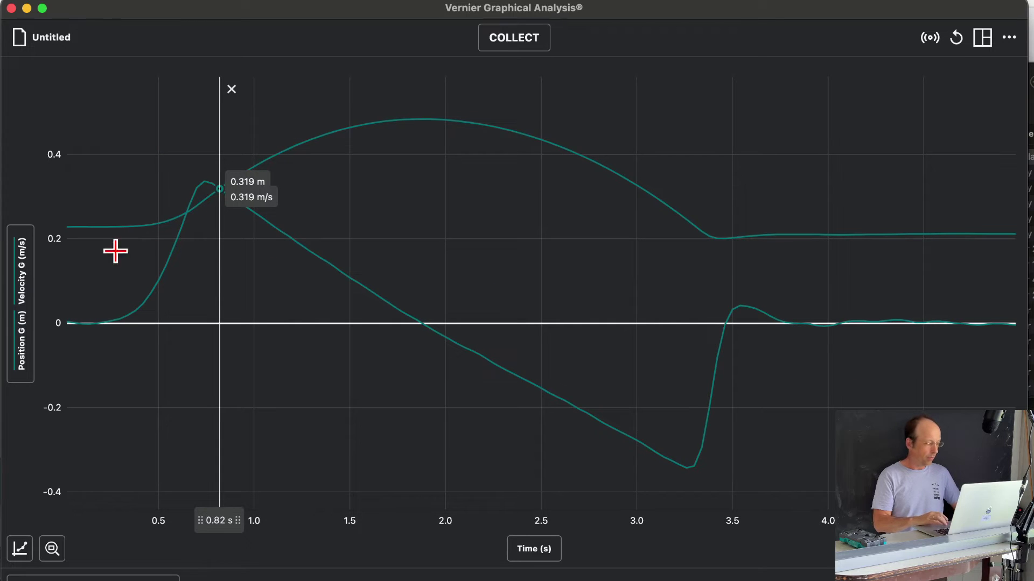
Hide the Position curve so the graph shows velocity only.
left_click(16, 294)
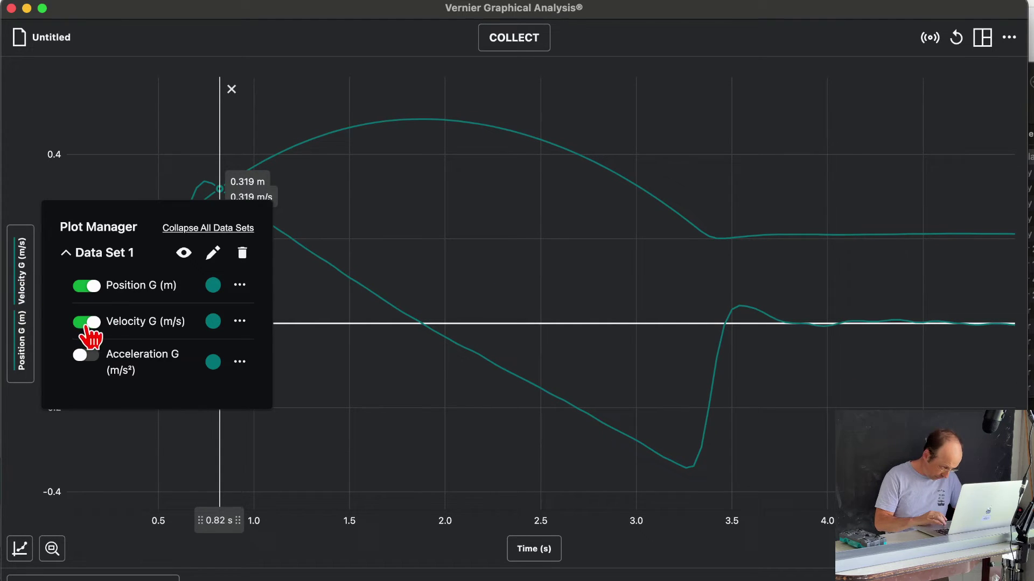
left_click(94, 292)
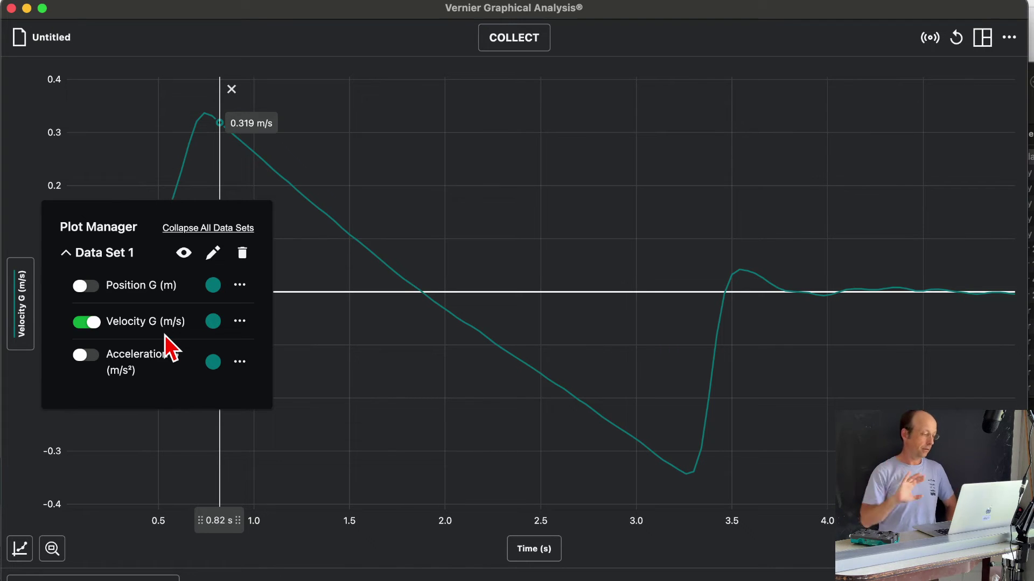
left_click(168, 23)
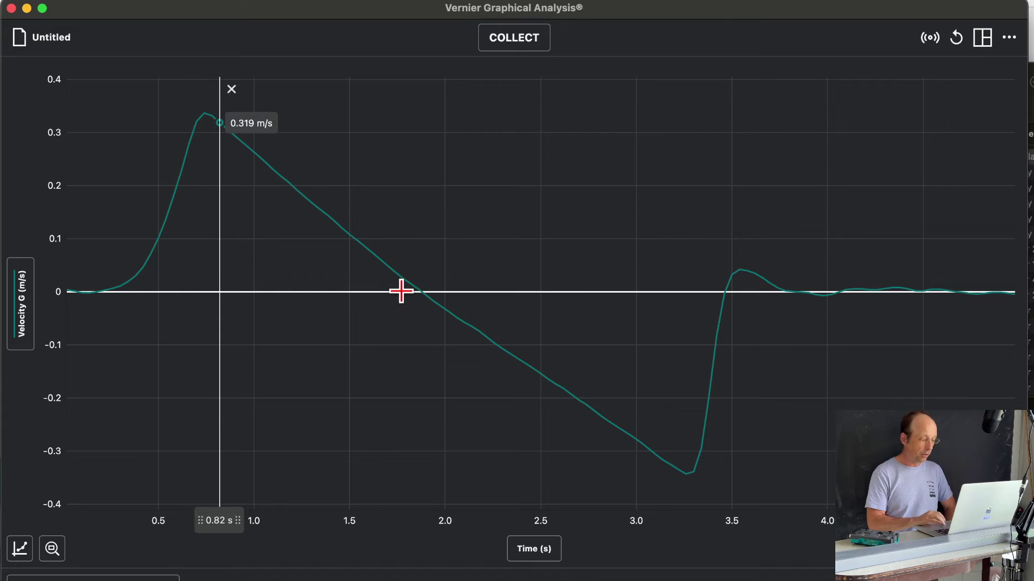
Fit a Linear line to velocity from 0.78 to 1.90 s, giving m = −0.3038, b = 0.5661.
key("Escape")
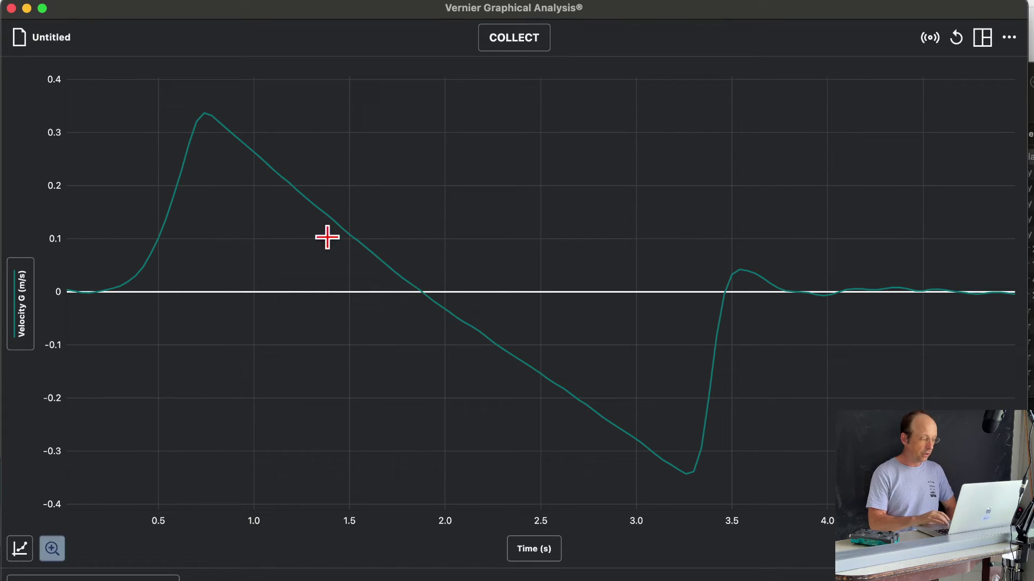
left_click_drag(240, 140, 211, 121)
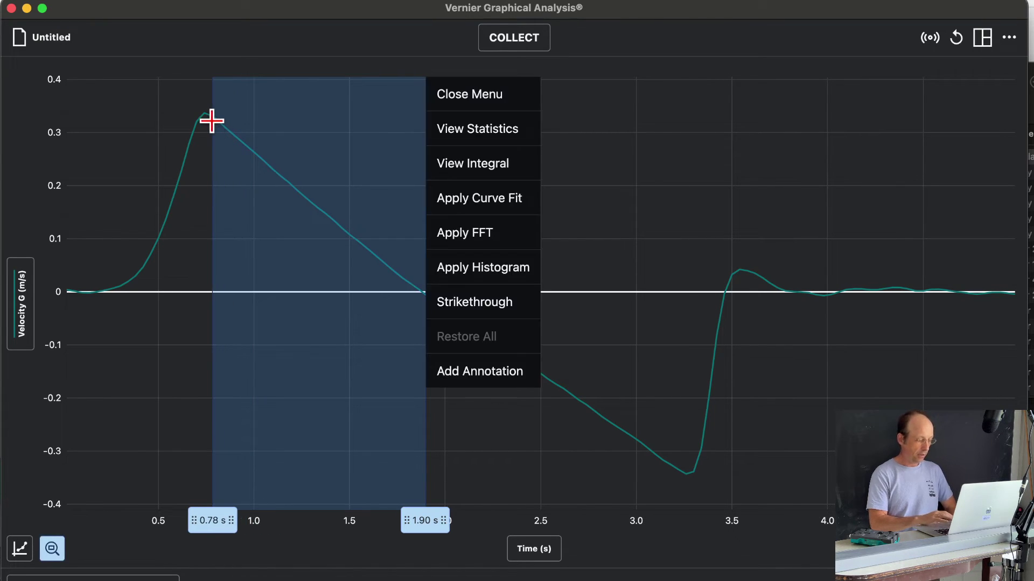
left_click(487, 202)
left_click(673, 270)
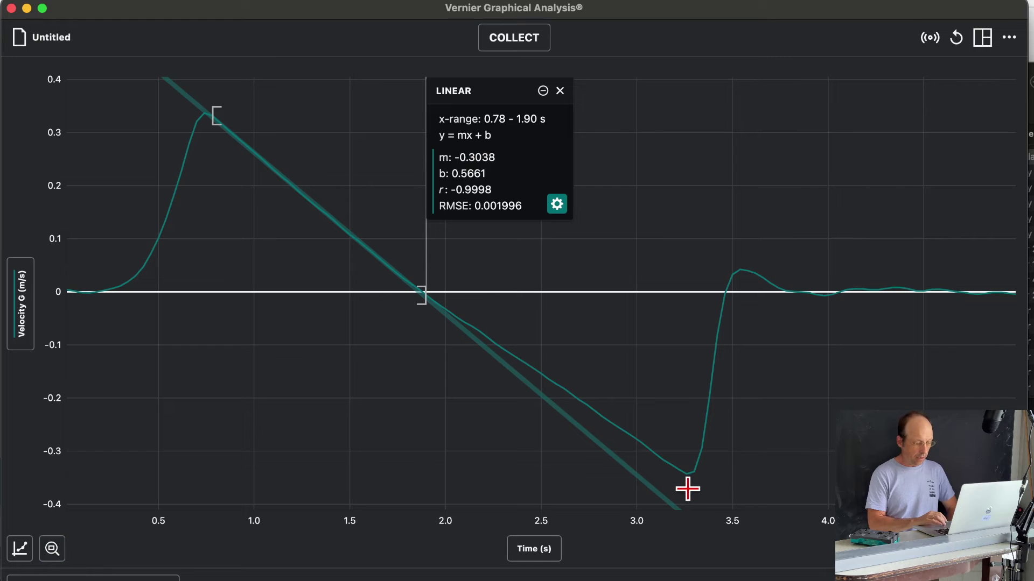
Fit a line to the descending 2.02–3.26 s velocity stretch, giving slope -0.2479 and r = -0.9999.
left_click_drag(684, 487, 611, 371)
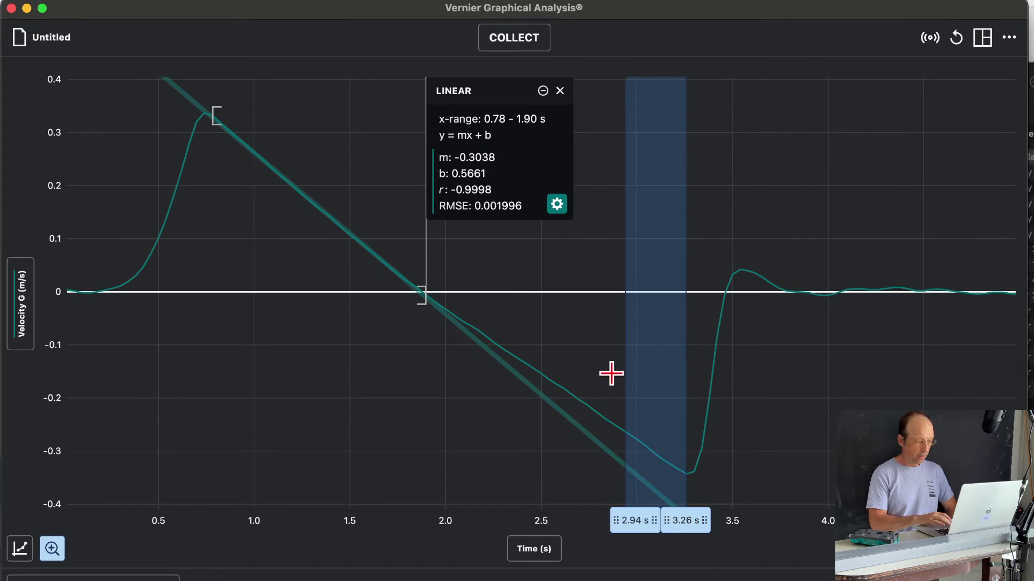
left_click_drag(542, 345, 448, 314)
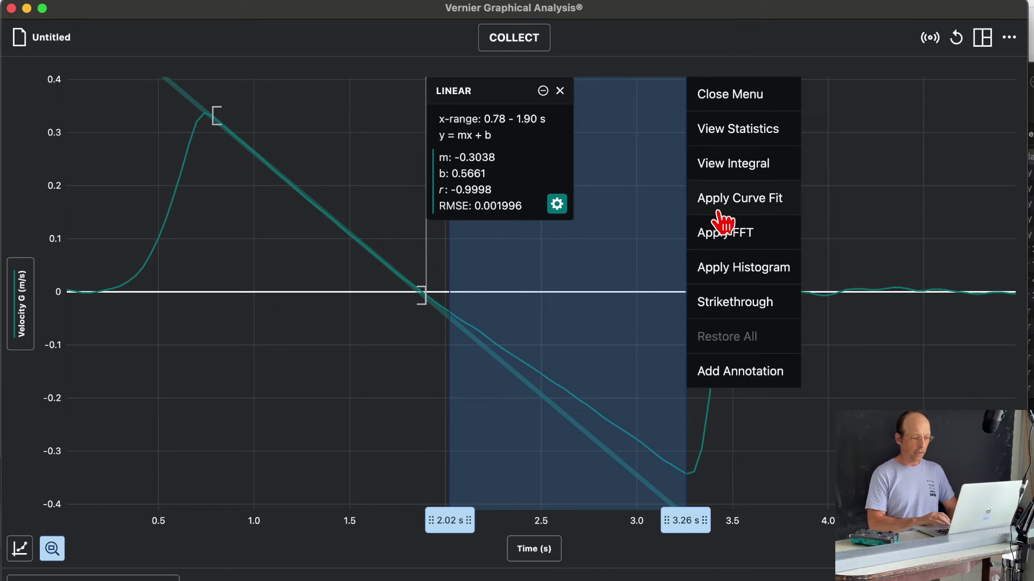
left_click(735, 205)
left_click(919, 261)
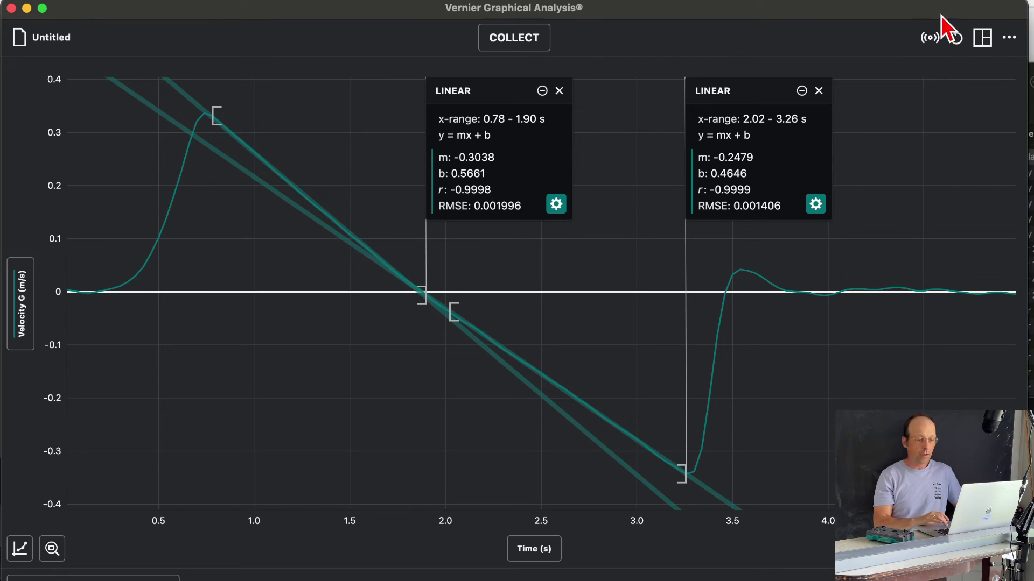
Turn on the Data Table so it appears beside the graph.
left_click(983, 38)
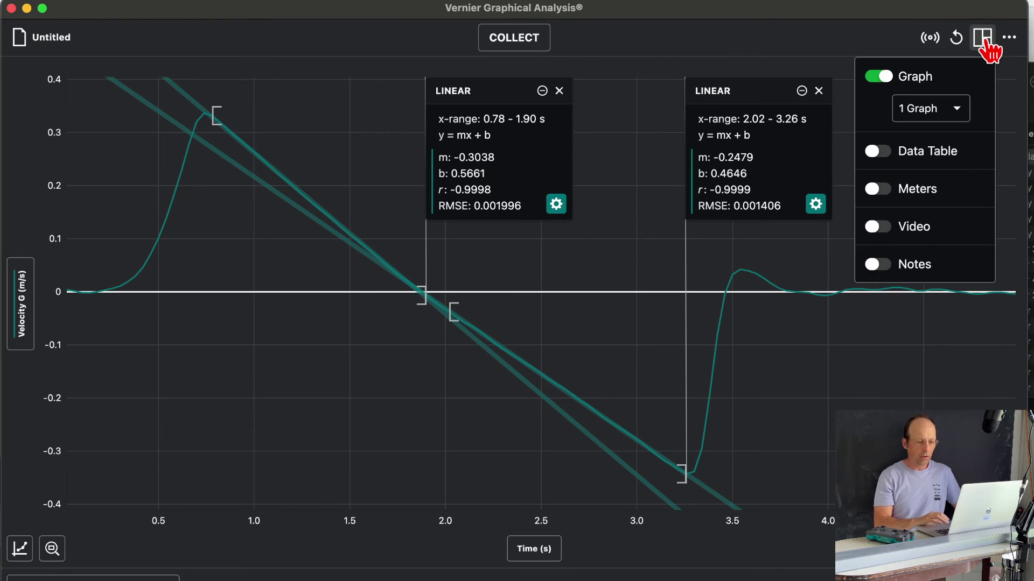
left_click(876, 155)
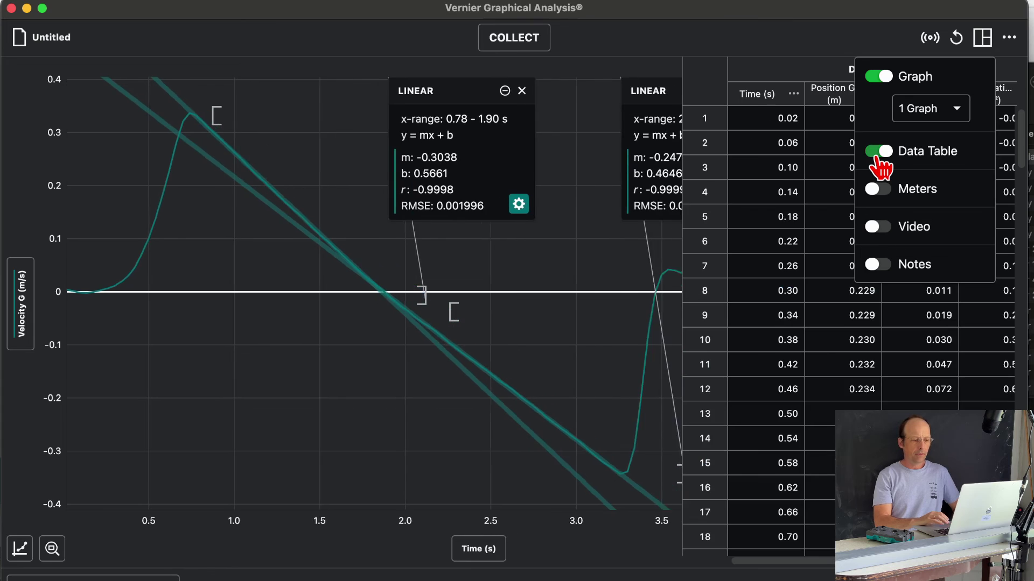
left_click(788, 43)
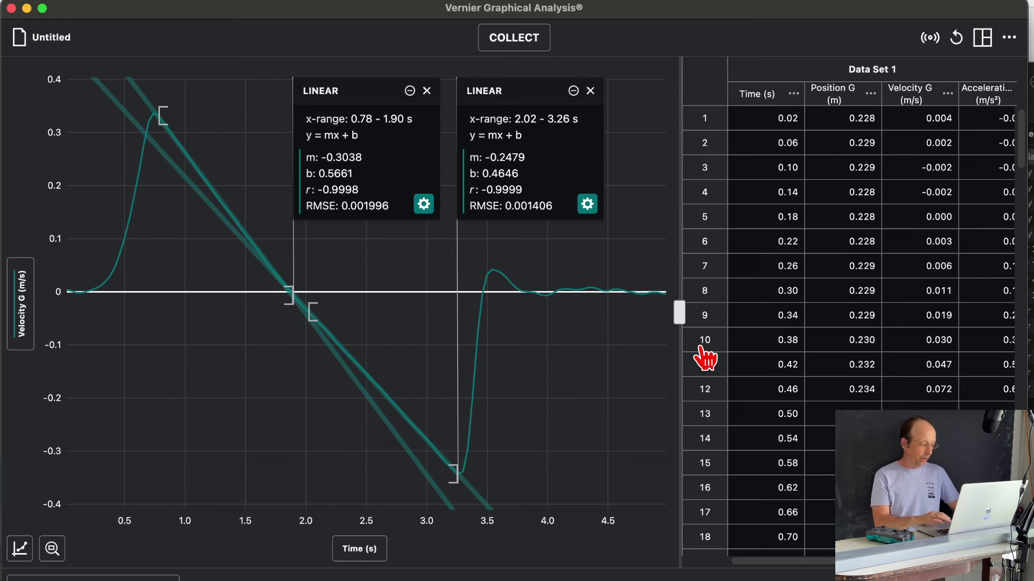
Add a position graph match, creating an empty Data Set 2 beside the zigzag target.
left_click(20, 549)
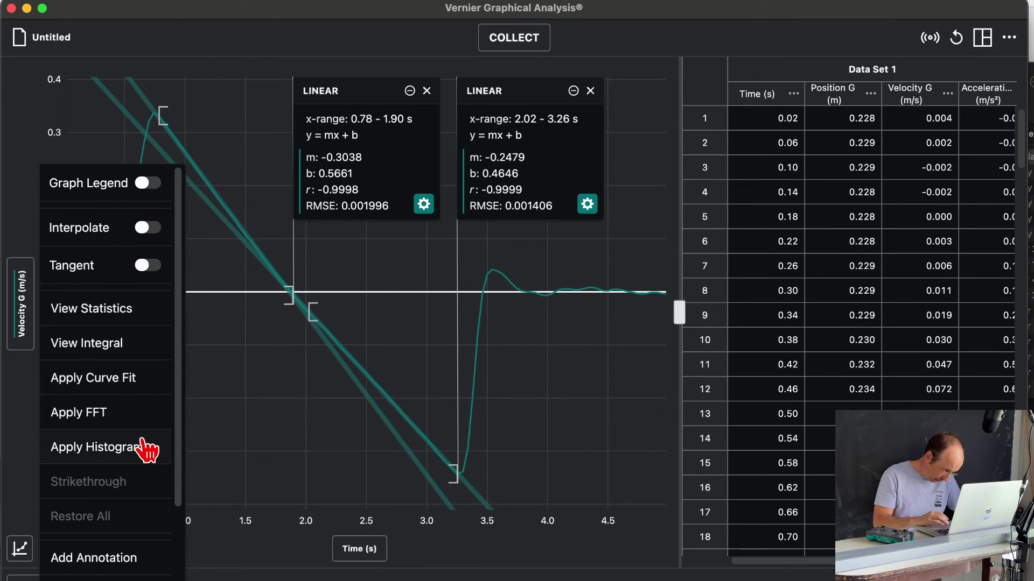
scroll(131, 502, "down", 4)
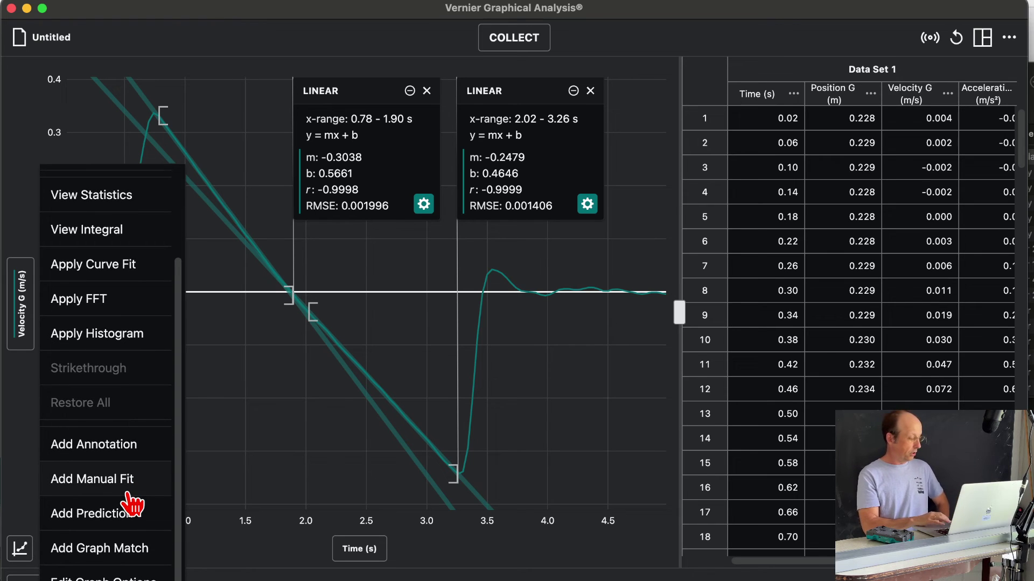
left_click(123, 560)
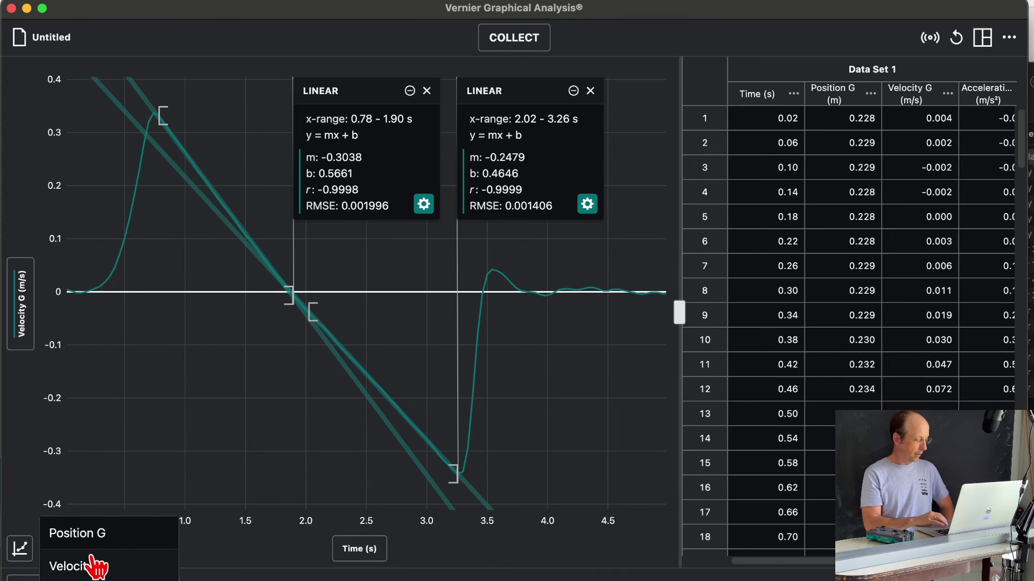
left_click(88, 538)
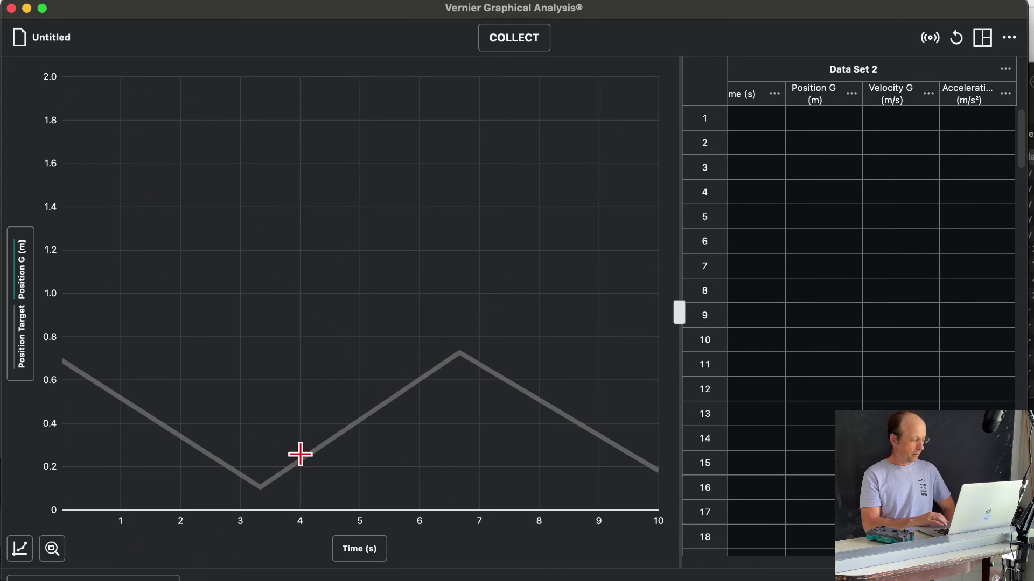